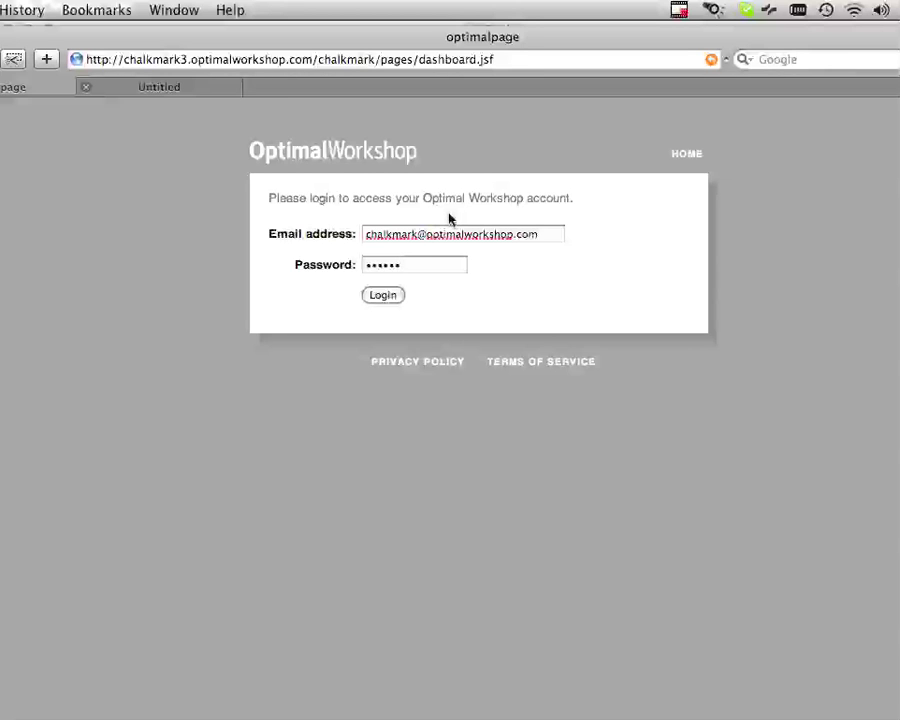
- Log in and start a new project named "Demo live" with the survey name "Demolive2"
{"action": "left_click", "coordinate": [374, 297]}
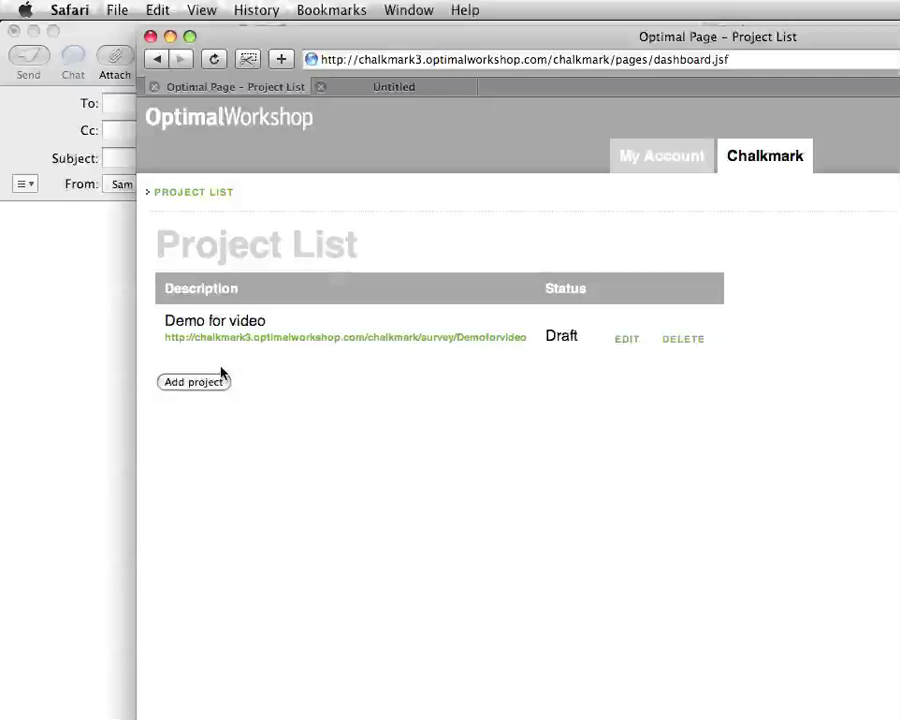
{"action": "left_click", "coordinate": [226, 373]}
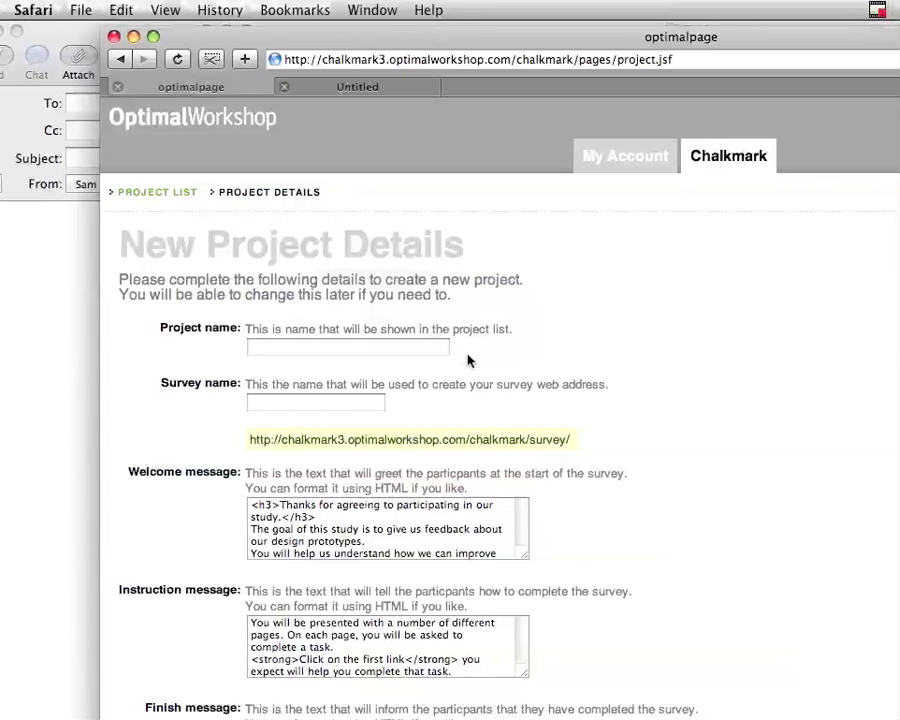
{"action": "key", "text": "Tab"}
{"action": "type", "text": "Dem"}
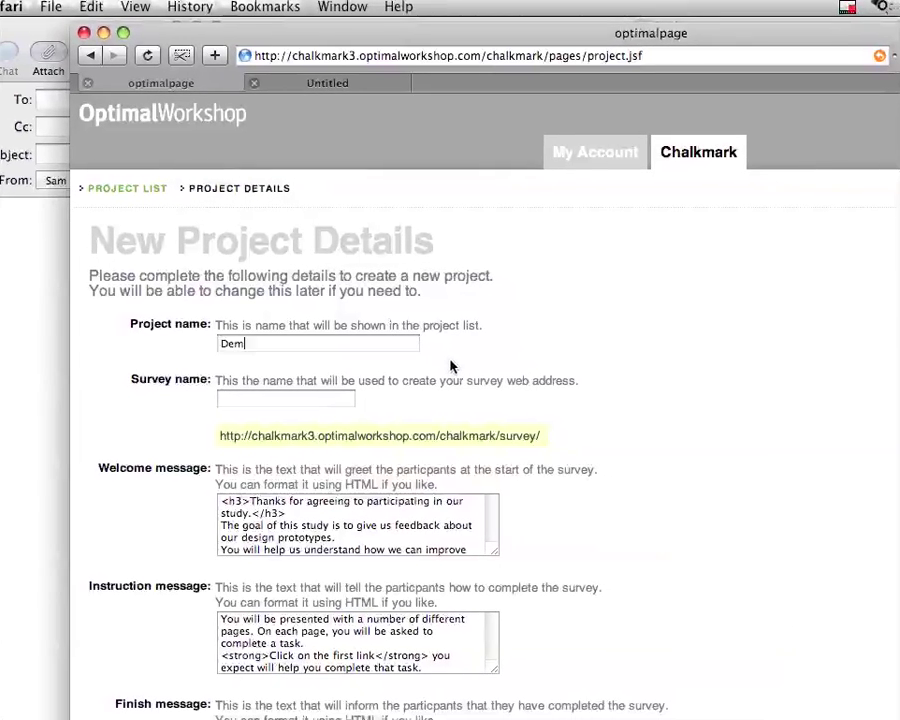
{"action": "type", "text": "o"}
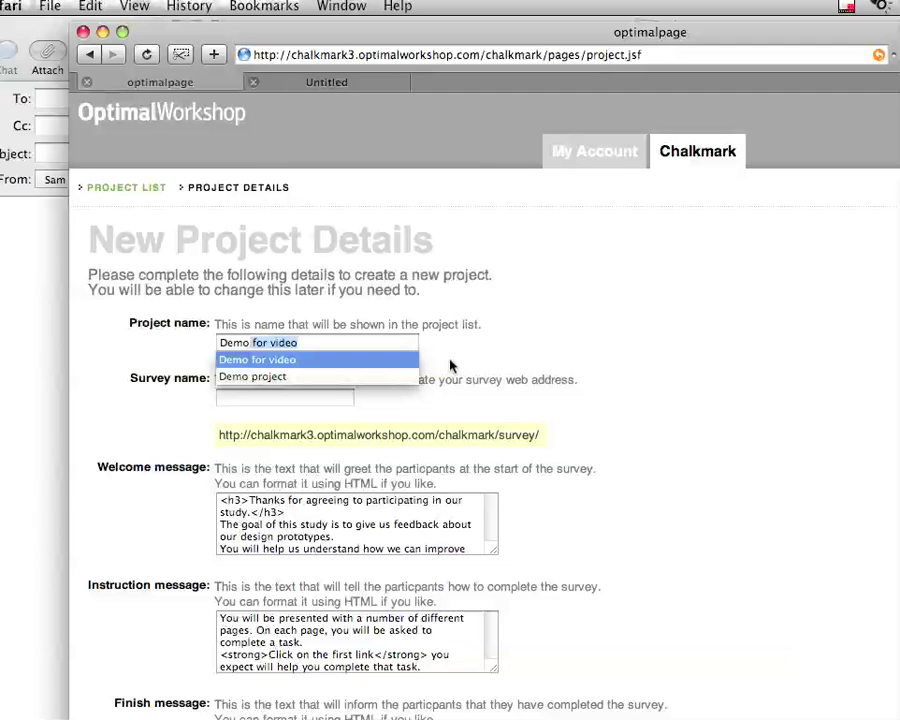
{"action": "type", "text": " live"}
{"action": "key", "text": "Tab"}
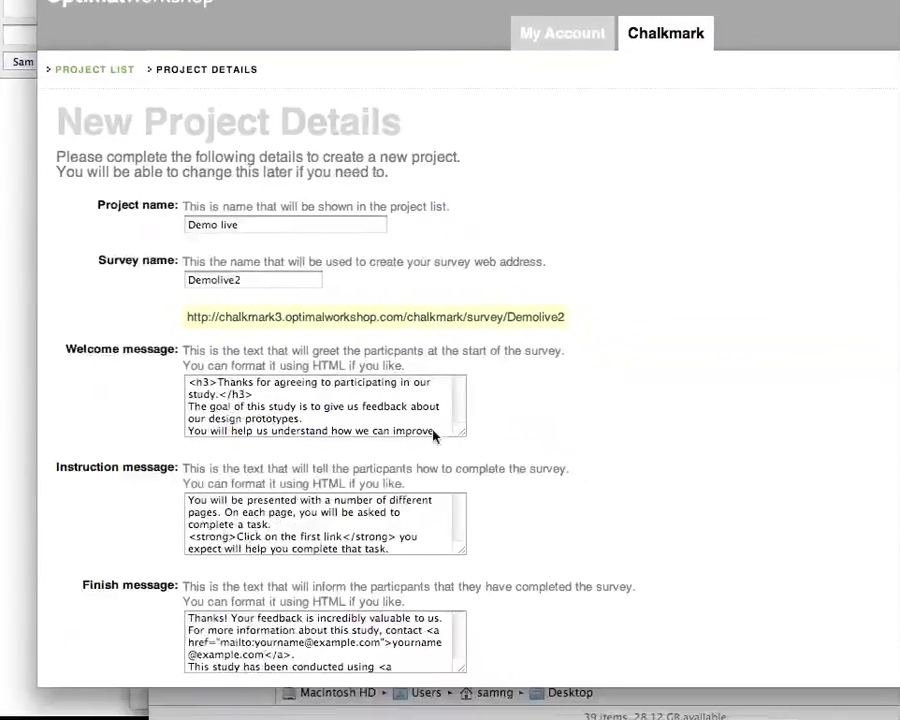
- Enlarge the welcome message and instruction message boxes to review their full text
{"action": "left_click_drag", "start_coordinate": [468, 435], "coordinate": [598, 465]}
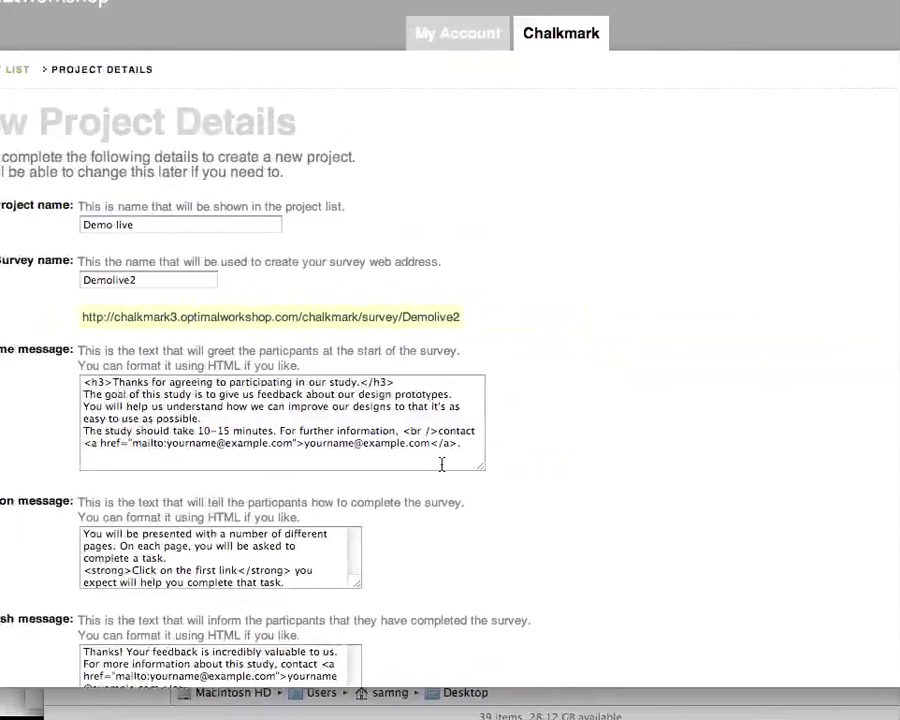
{"action": "scroll", "coordinate": [445, 465], "scroll_direction": "down", "scroll_amount": 5}
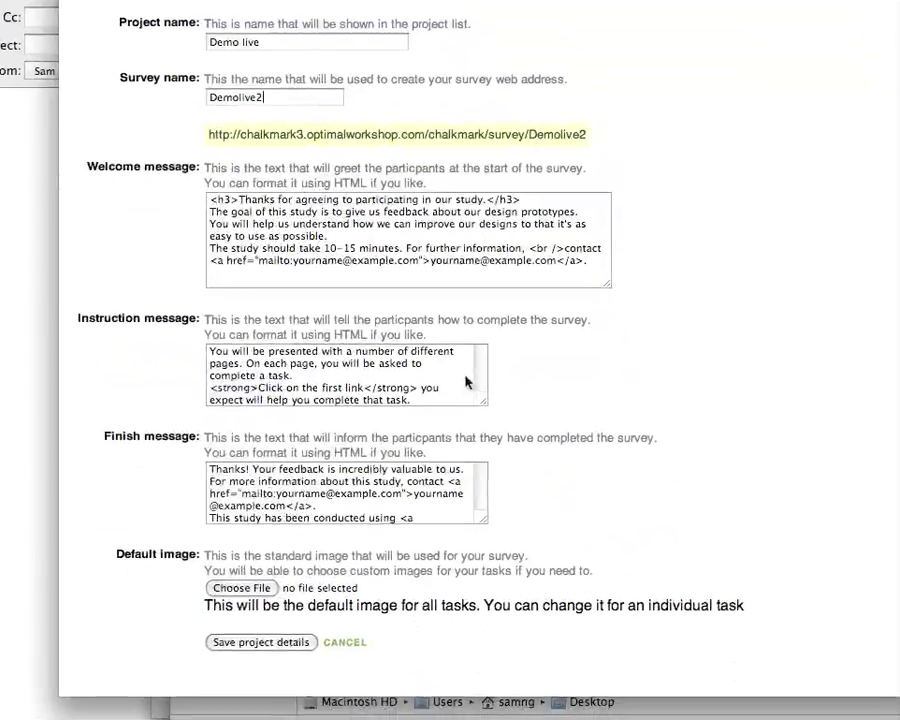
{"action": "scroll", "coordinate": [465, 381], "scroll_direction": "down", "scroll_amount": 4}
{"action": "left_click_drag", "start_coordinate": [458, 371], "coordinate": [513, 392]}
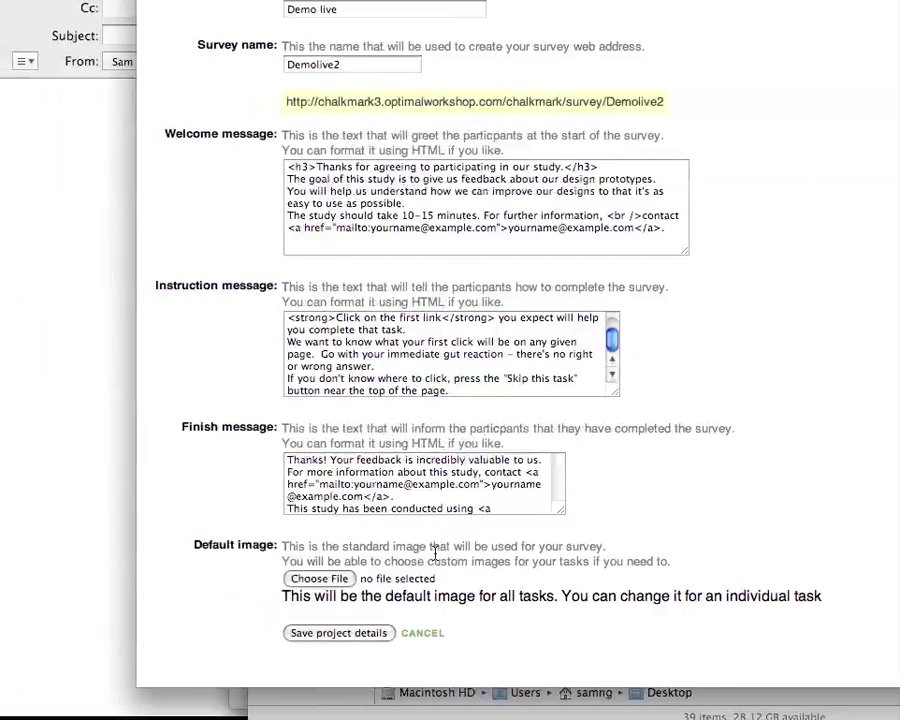
- Set asb.jpg as the project's default image and save the project details
{"action": "left_click", "coordinate": [322, 578]}
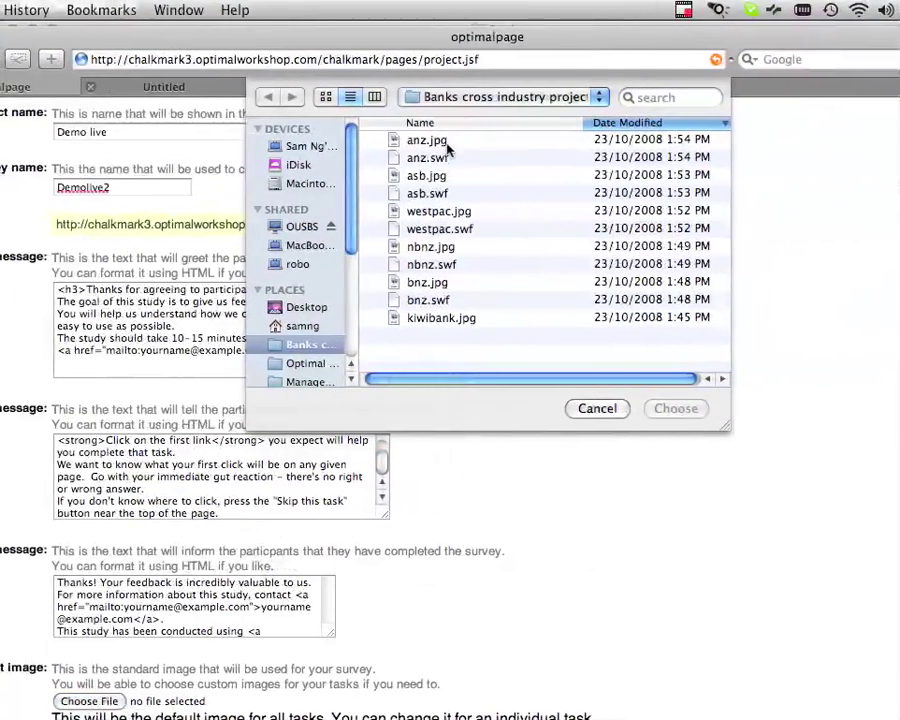
{"action": "double_click", "coordinate": [446, 176]}
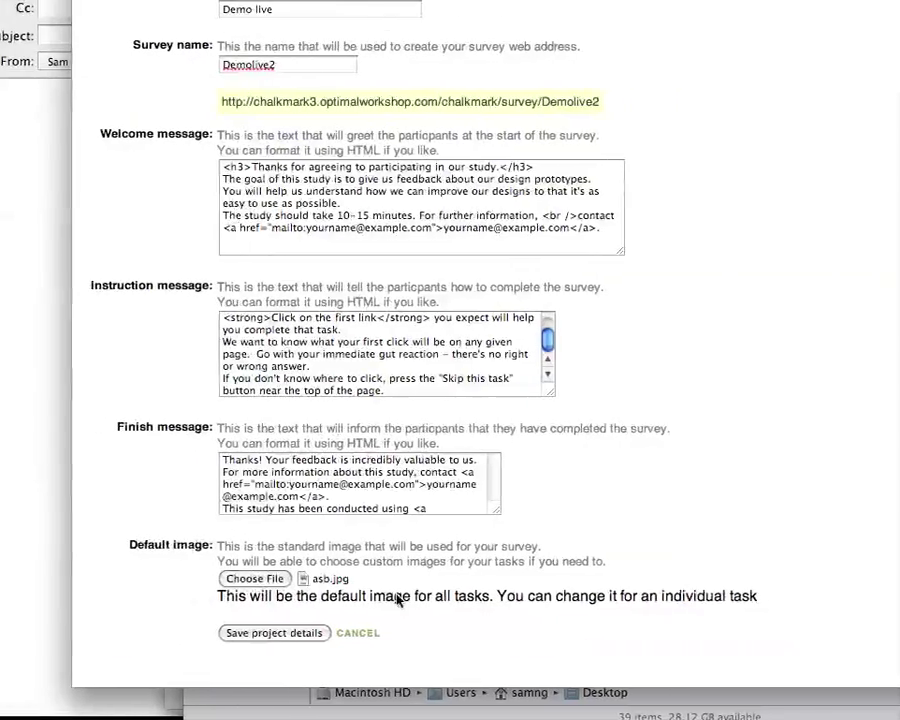
{"action": "left_click", "coordinate": [381, 633]}
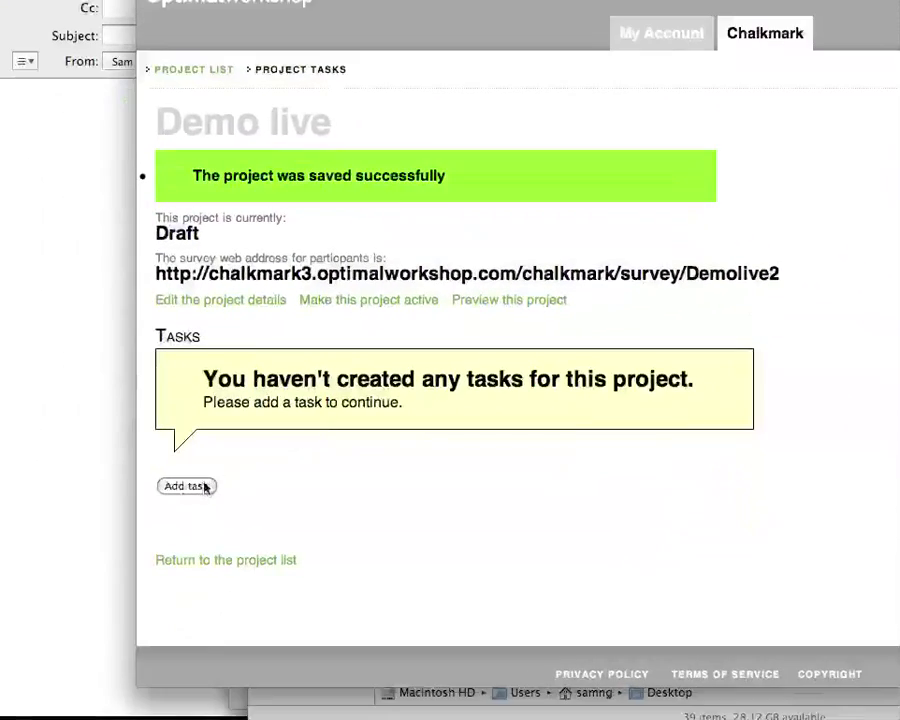
- Add the task "Find the login to internet banking." using the project's default image
{"action": "left_click", "coordinate": [204, 487]}
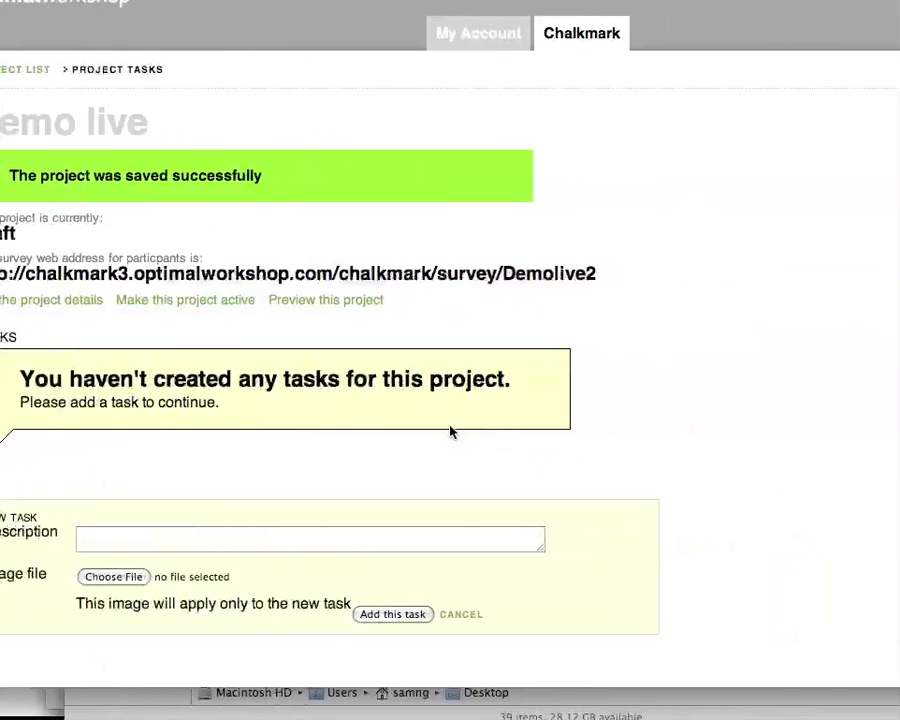
{"action": "left_click", "coordinate": [444, 532]}
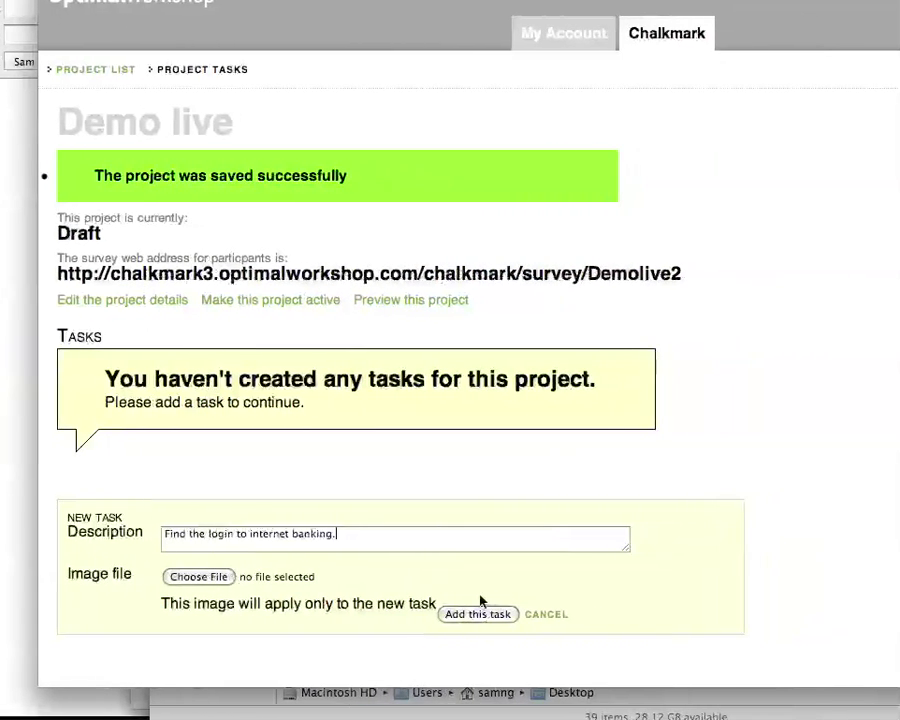
{"action": "left_click", "coordinate": [585, 614]}
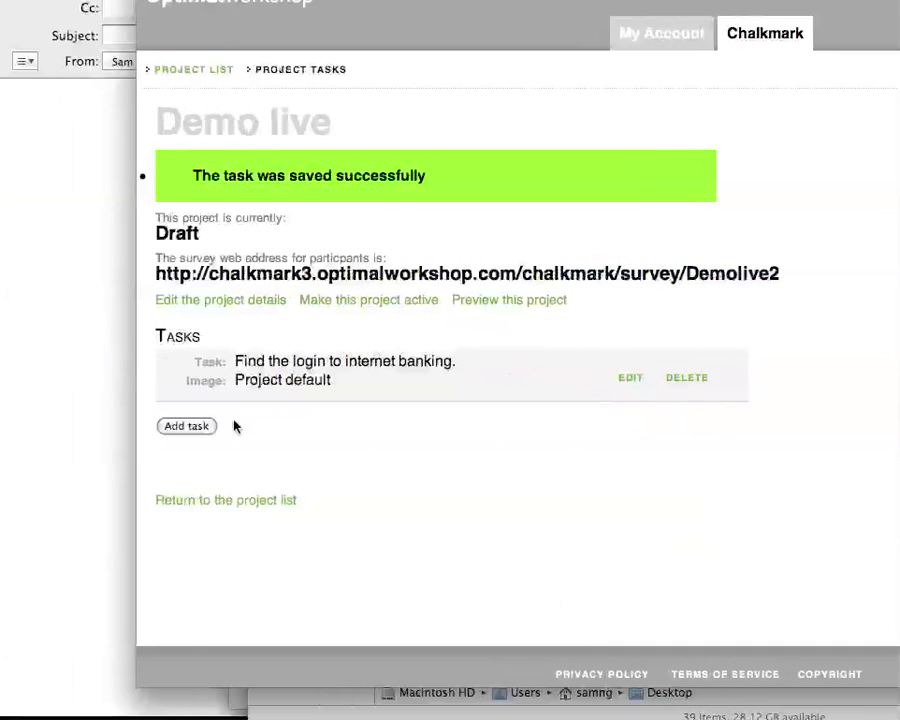
- Add the task "Find the contact details of my nearest branch." with westpac.jpg as its own image
{"action": "left_click", "coordinate": [208, 426]}
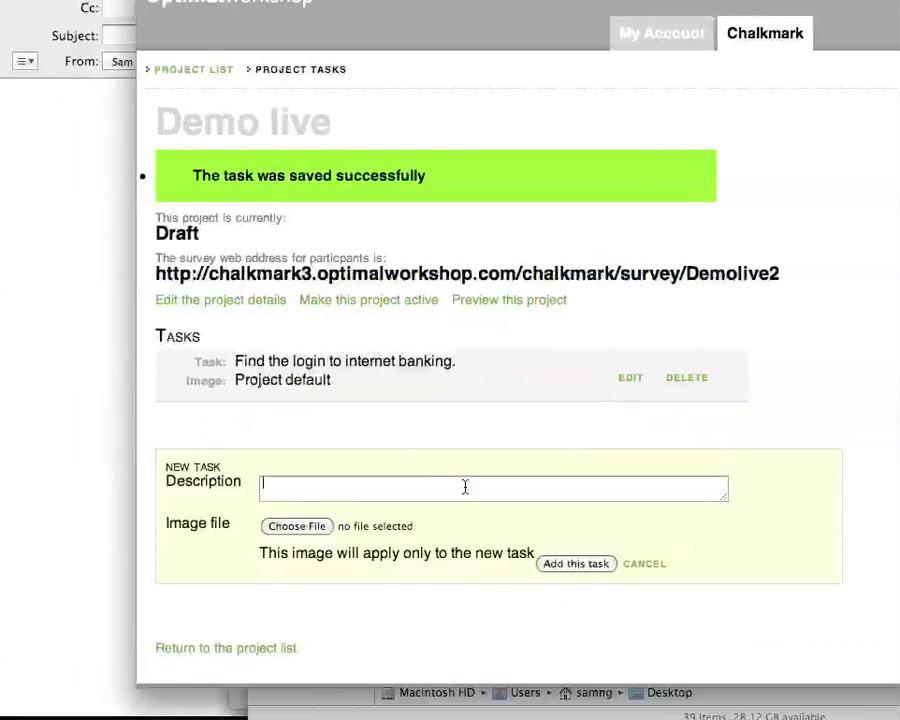
{"action": "type", "text": "Find the contact details of my nearest branch."}
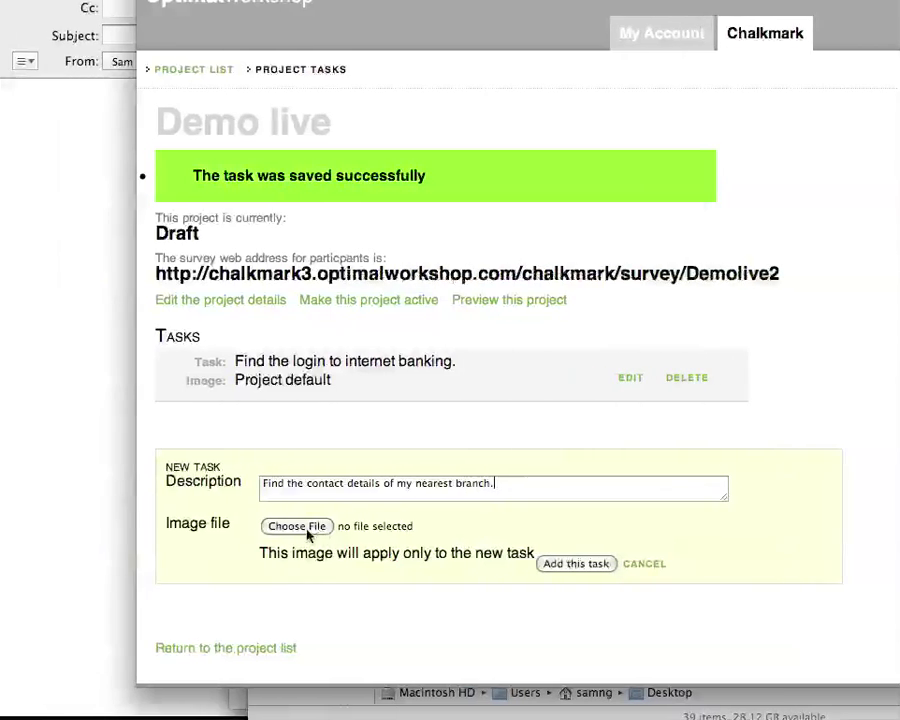
{"action": "left_click", "coordinate": [376, 527]}
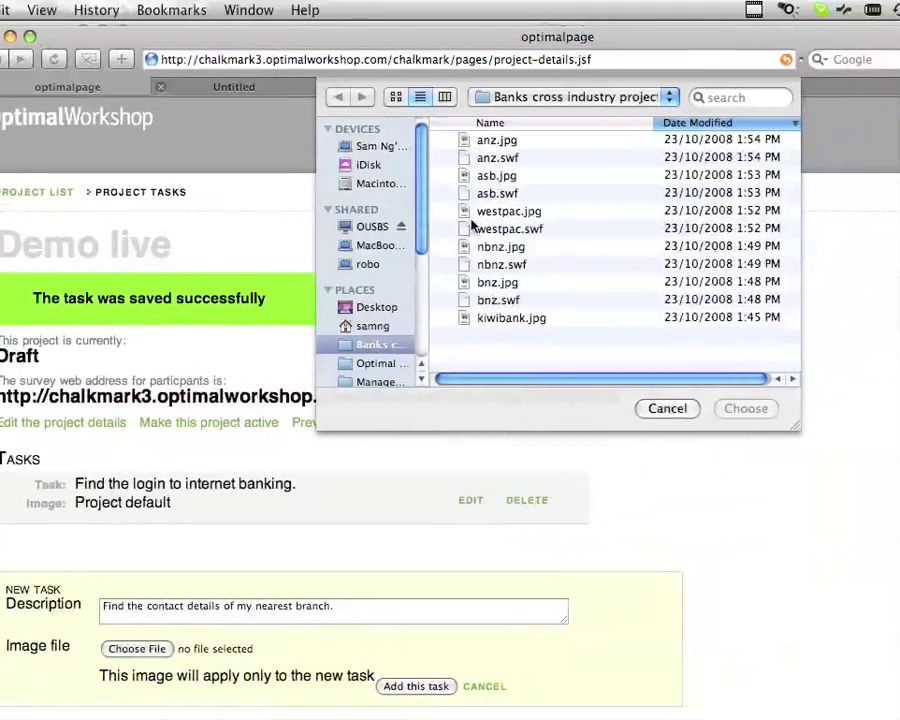
{"action": "left_click", "coordinate": [478, 212]}
{"action": "double_click", "coordinate": [478, 212]}
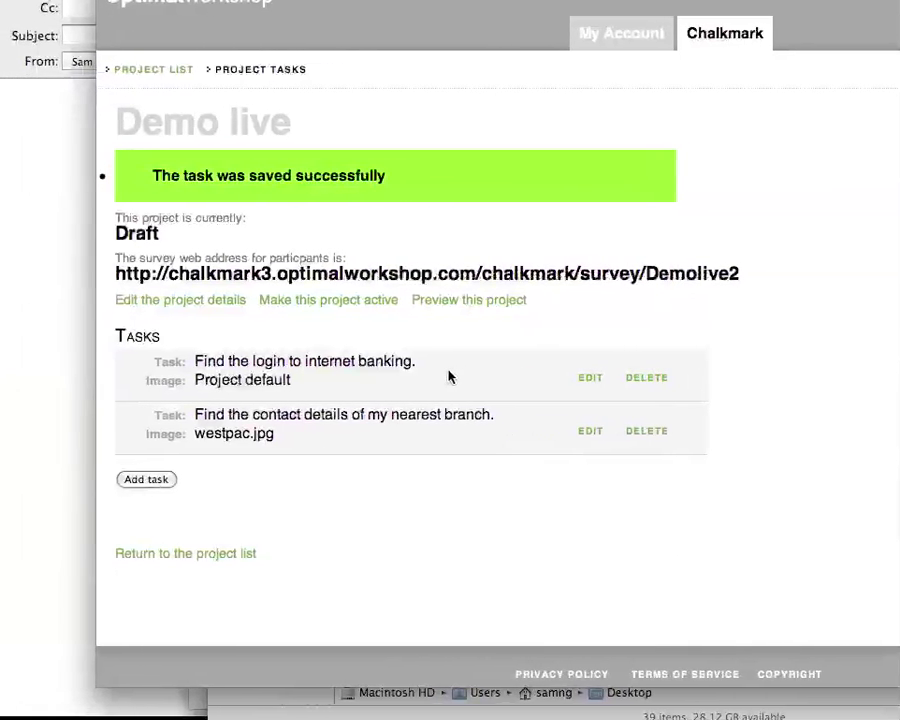
- Preview the project, entering a test participant's e-mail address and continuing past the instructions to the first task
{"action": "left_click", "coordinate": [450, 345]}
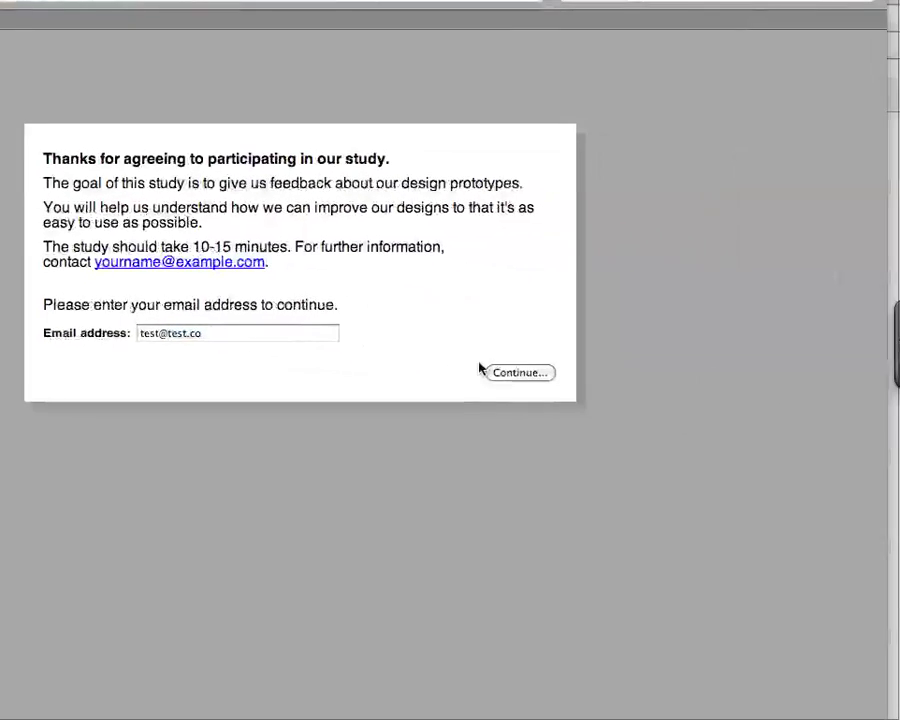
{"action": "key", "text": "Return"}
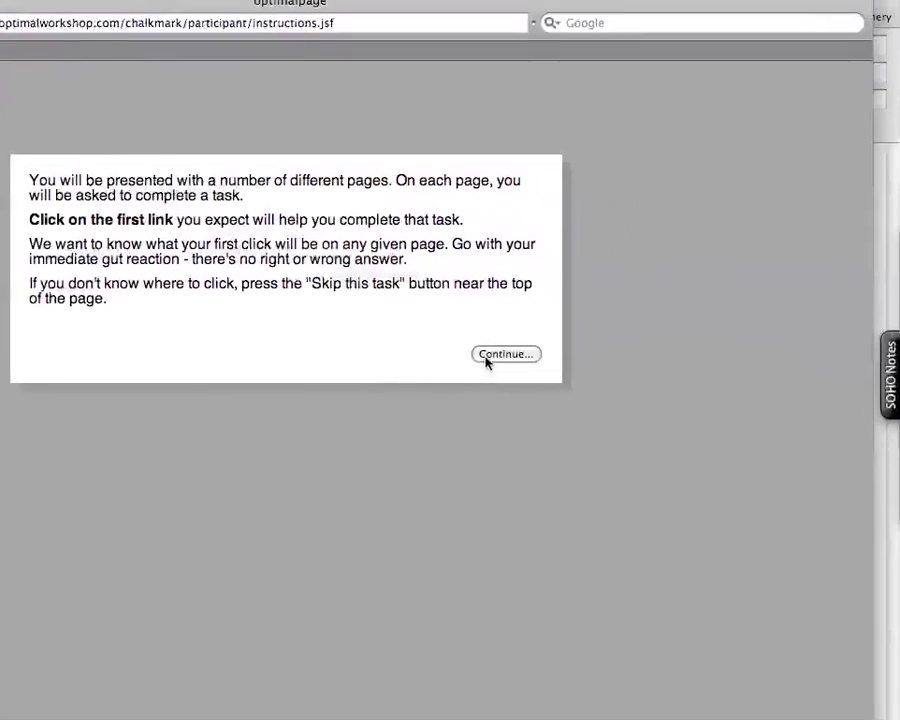
{"action": "left_click", "coordinate": [504, 356]}
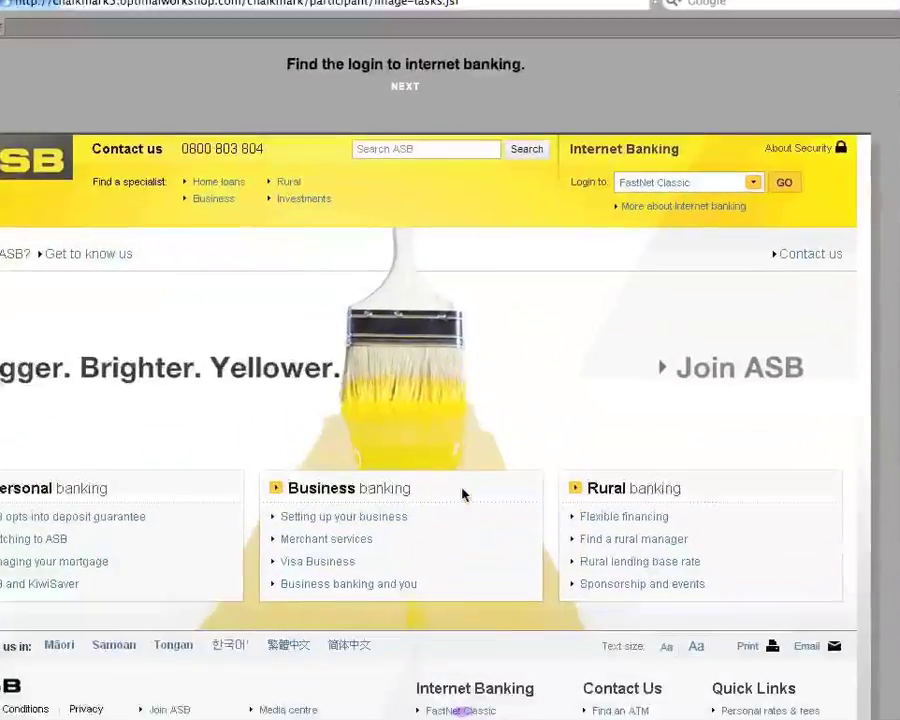
- Go through both image tasks in the preview to the finish message, and close the preview window
{"action": "left_click", "coordinate": [490, 570]}
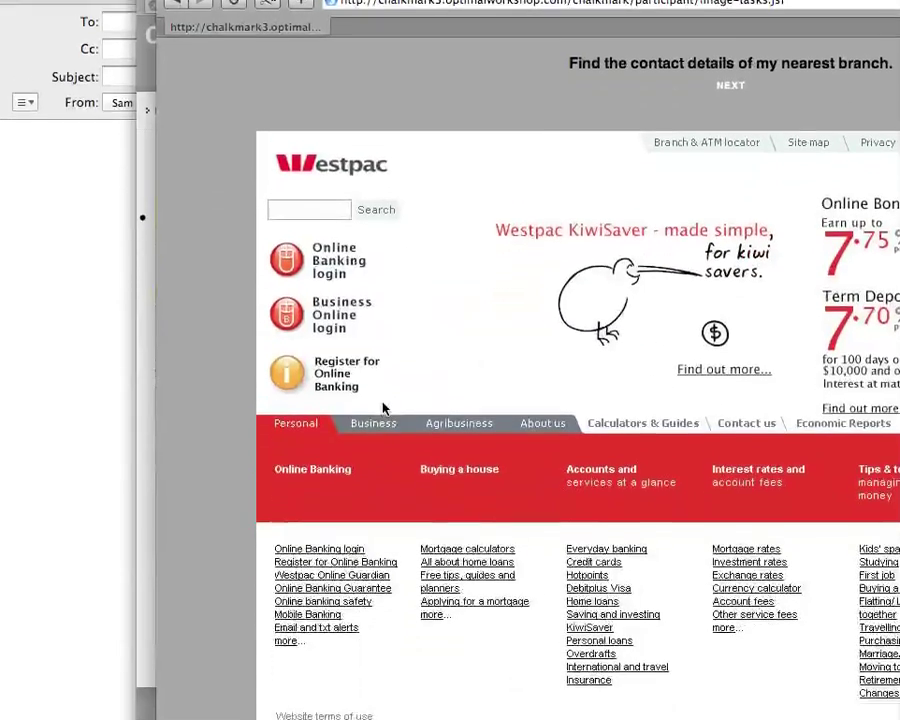
{"action": "left_click", "coordinate": [447, 506]}
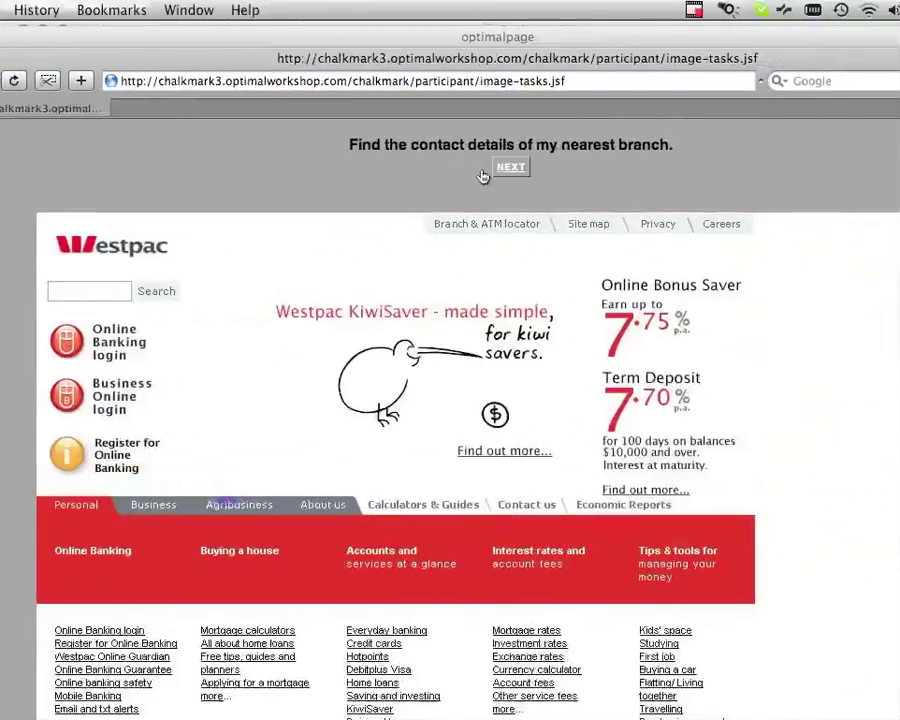
{"action": "left_click", "coordinate": [458, 172]}
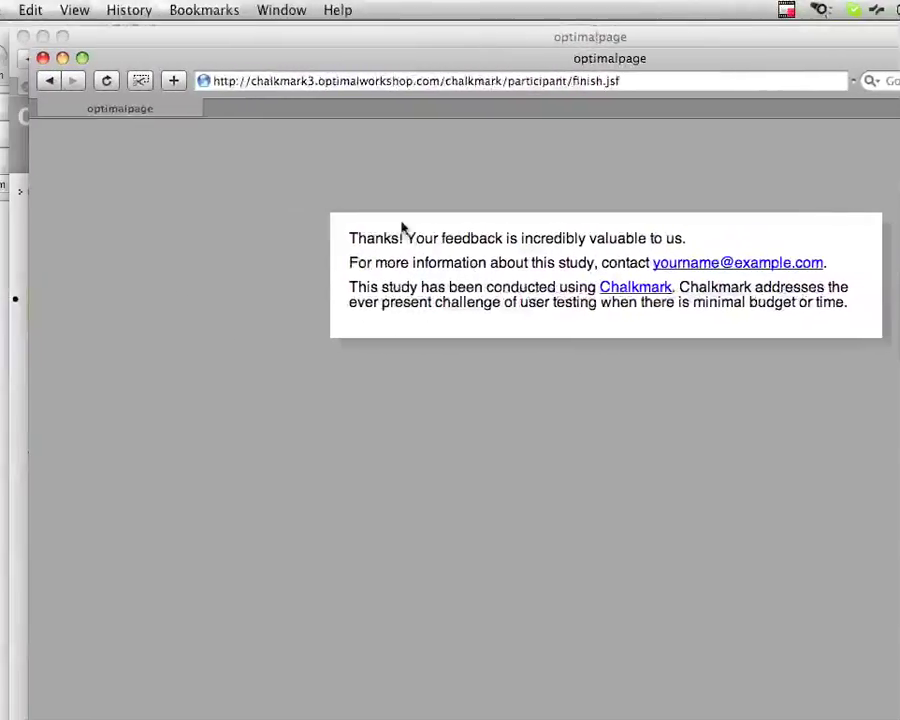
{"action": "left_click", "coordinate": [170, 59]}
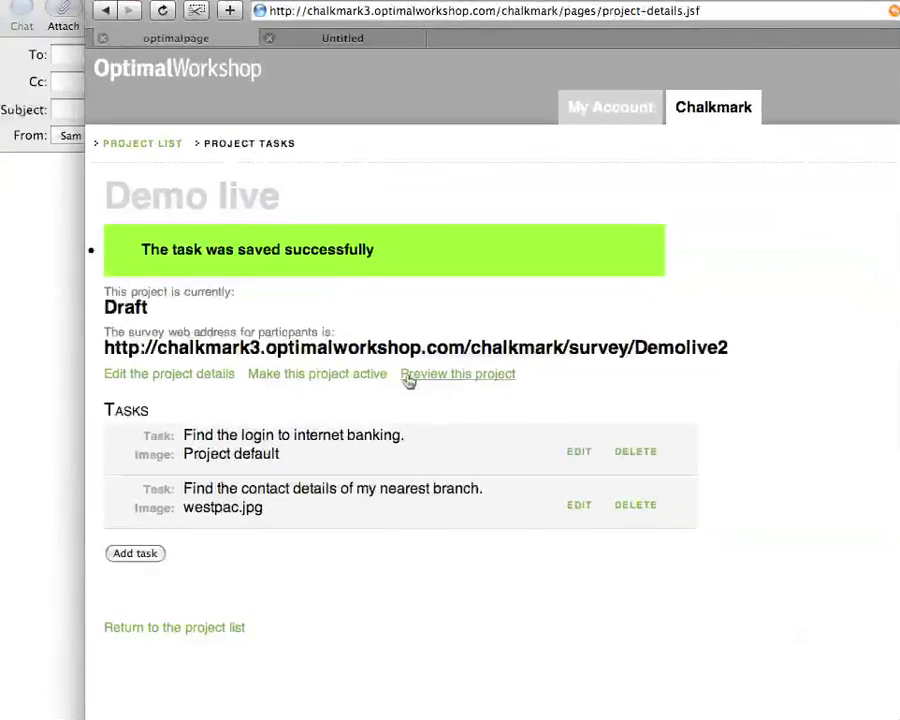
- Make the Demo live project active and accept the irreversible status change
{"action": "left_click", "coordinate": [425, 422]}
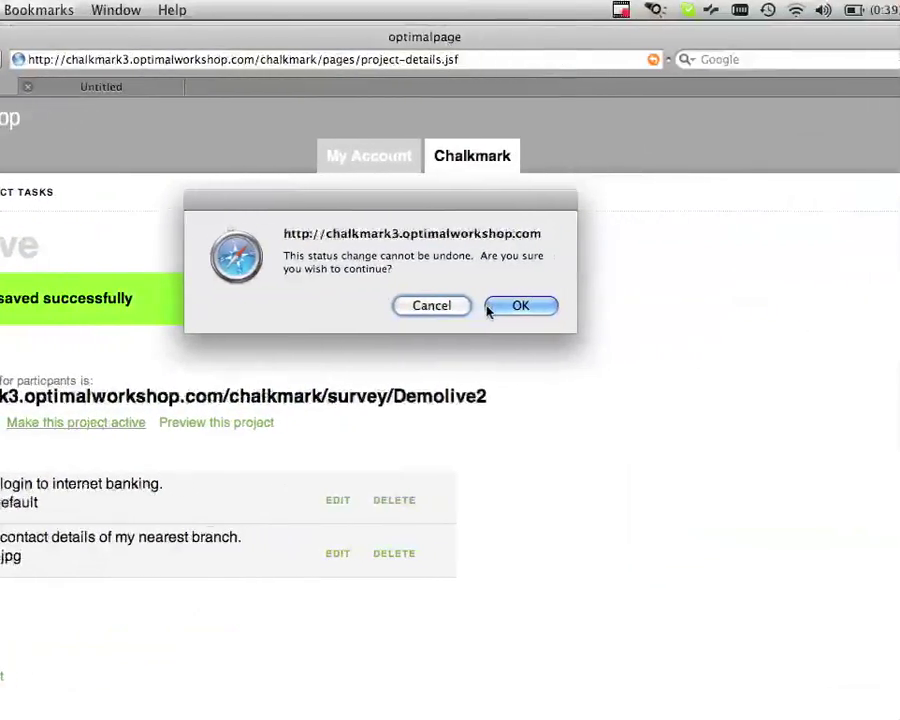
{"action": "left_click", "coordinate": [740, 245]}
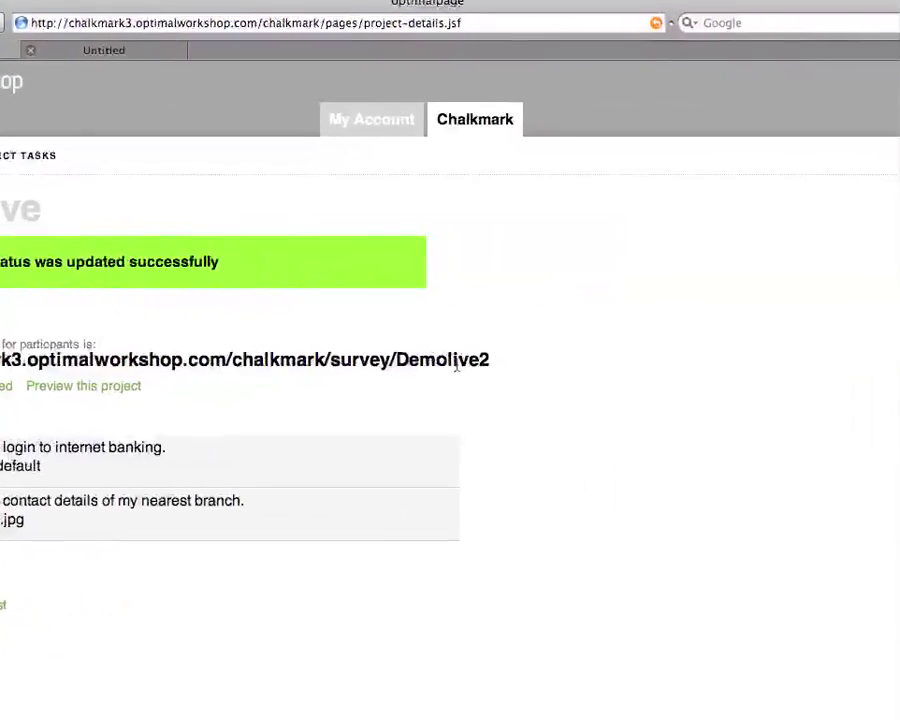
- Copy the participants' survey web address into a message in Mail, fill in the recipient's e-mail and subject "Please take part", and send it
{"action": "left_click_drag", "start_coordinate": [489, 362], "coordinate": [0, 341]}
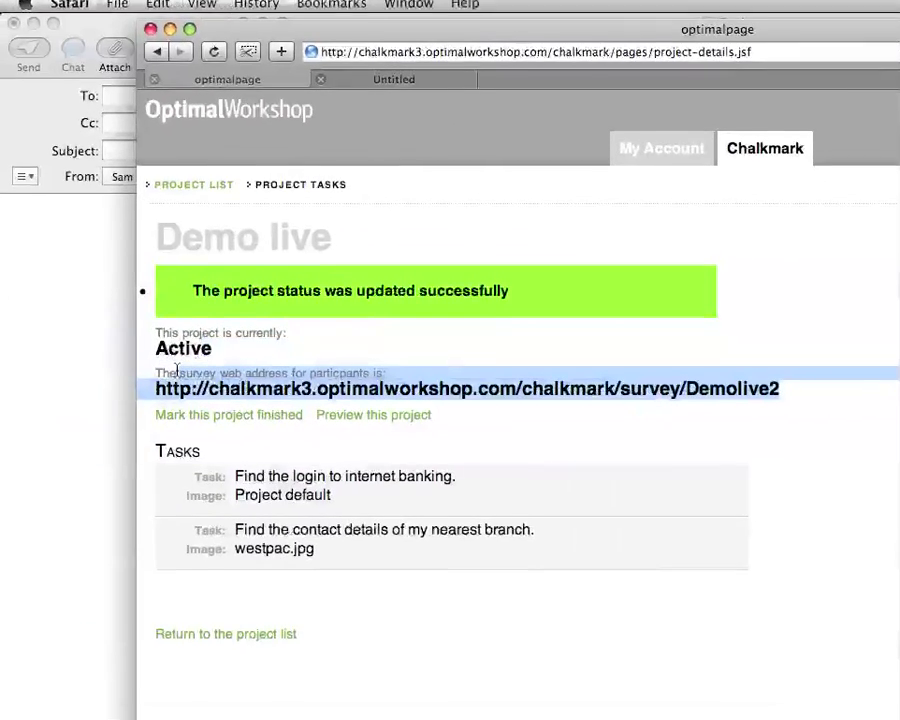
{"action": "left_click_drag", "start_coordinate": [177, 370], "coordinate": [150, 388]}
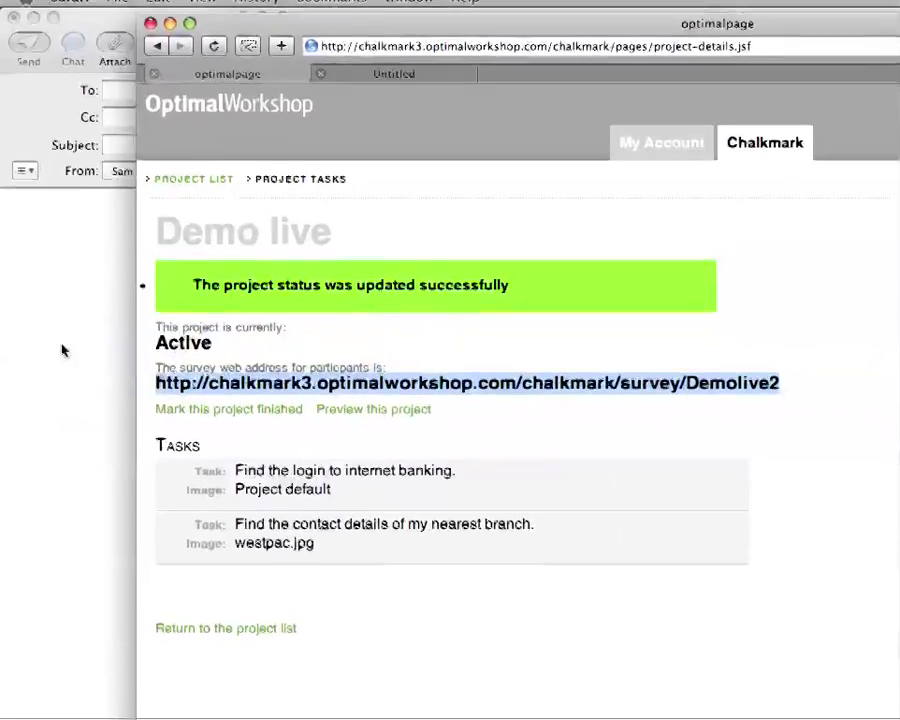
{"action": "left_click", "coordinate": [61, 350]}
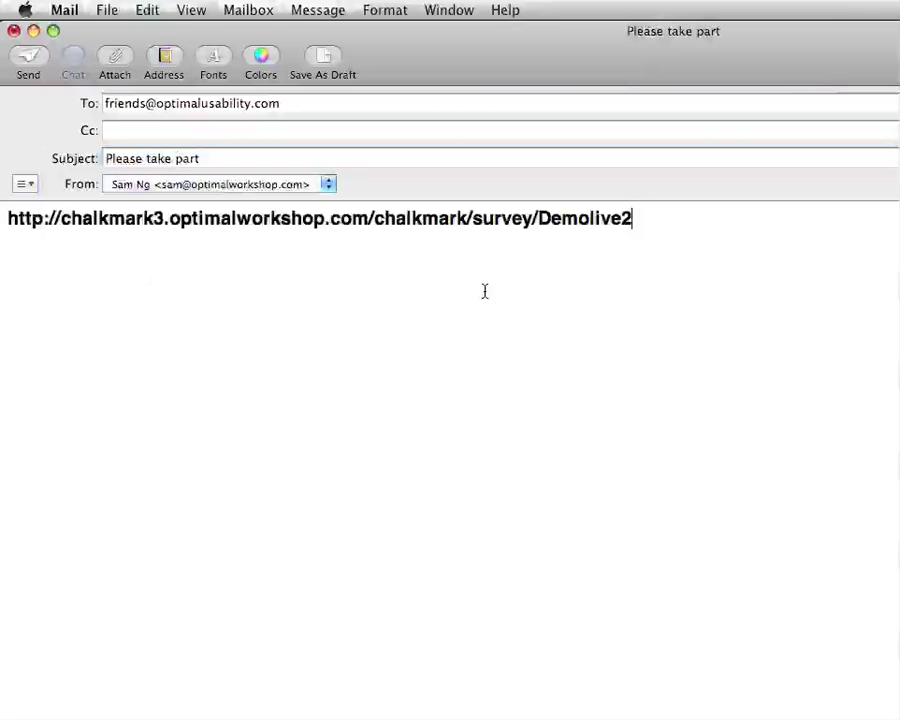
{"action": "left_click", "coordinate": [24, 64]}
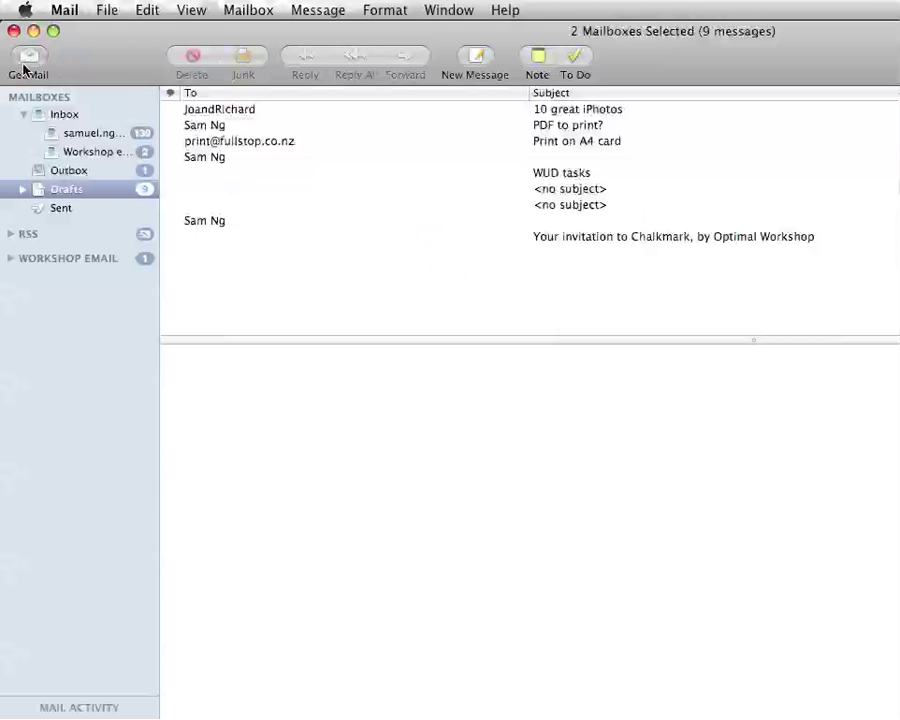
- Switch back to Safari, open the live survey in a new tab, enter a participant's e-mail address and continue to the first task
{"action": "key", "text": "F9"}
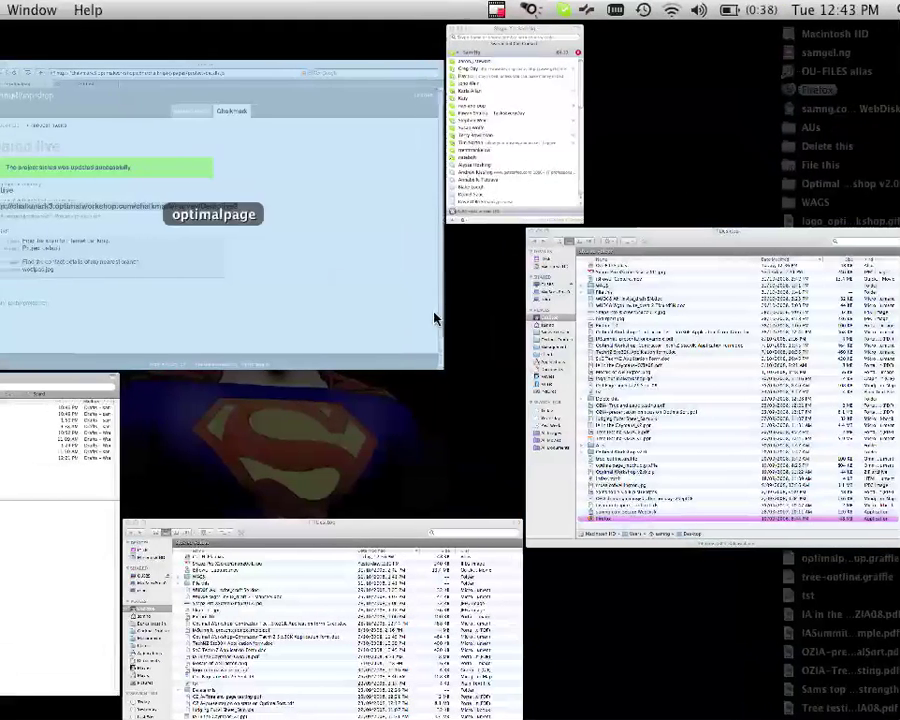
{"action": "left_click", "coordinate": [408, 318]}
{"action": "key", "text": "super+t"}
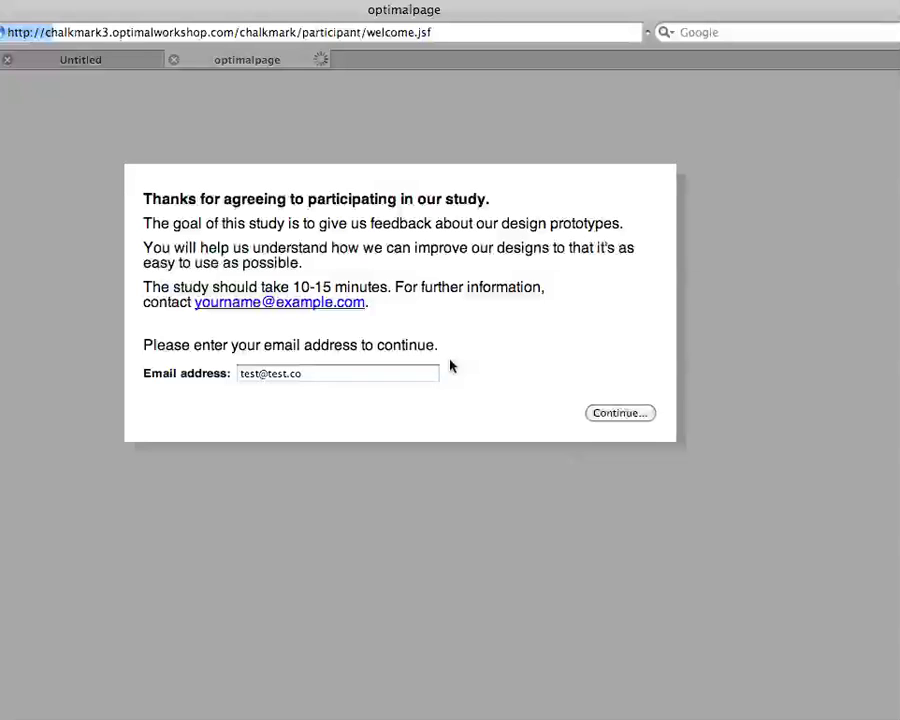
{"action": "key", "text": "Return"}
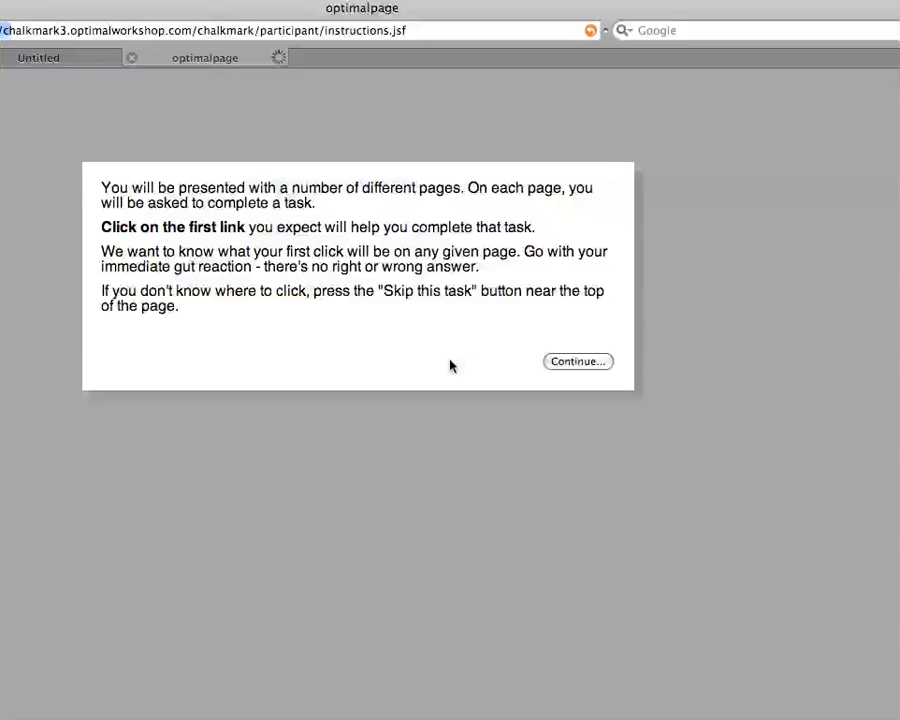
{"action": "key", "text": "Return"}
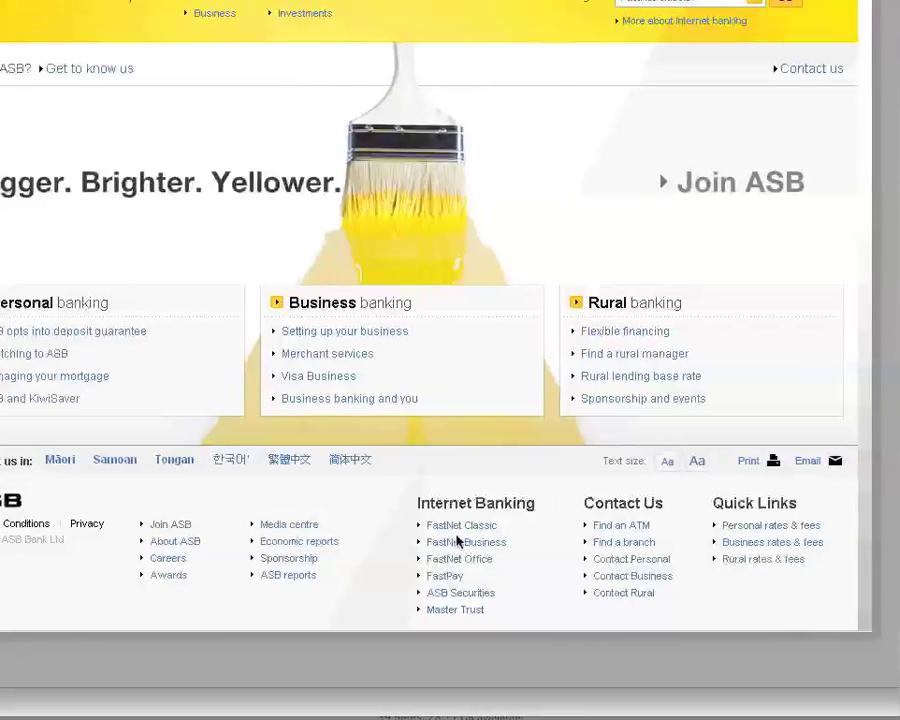
- Answer the internet banking login task with a footer link under Internet Banking, and the nearest branch task with Contact us
{"action": "left_click", "coordinate": [457, 548]}
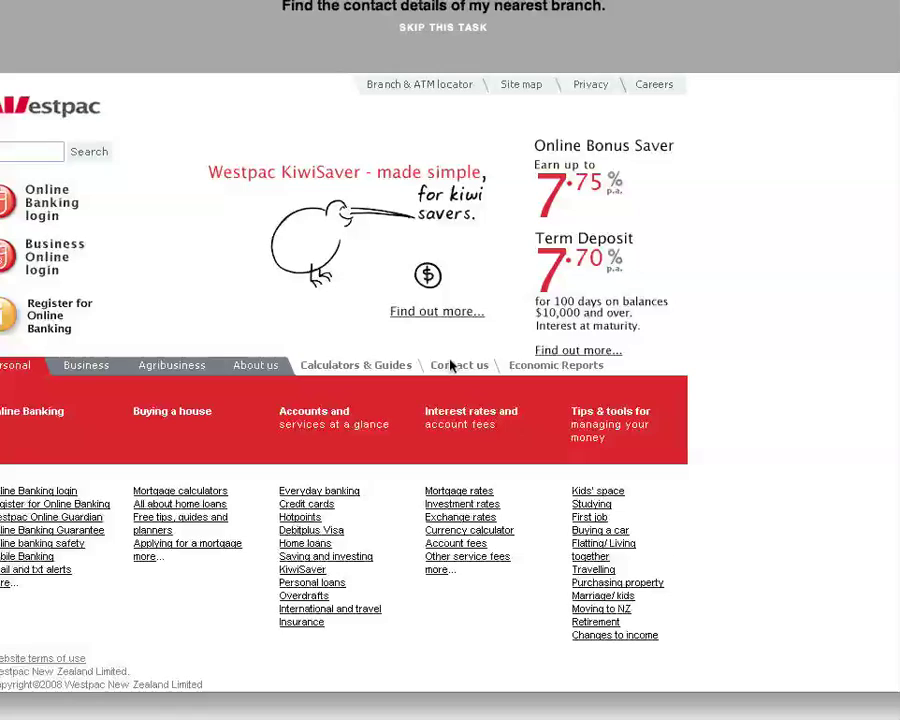
{"action": "left_click", "coordinate": [450, 366]}
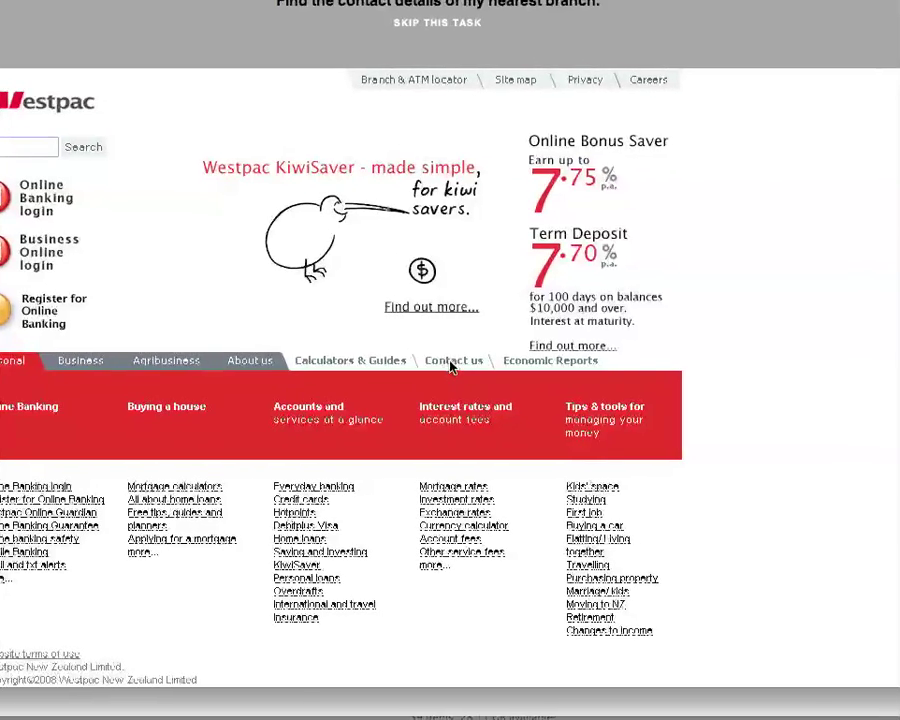
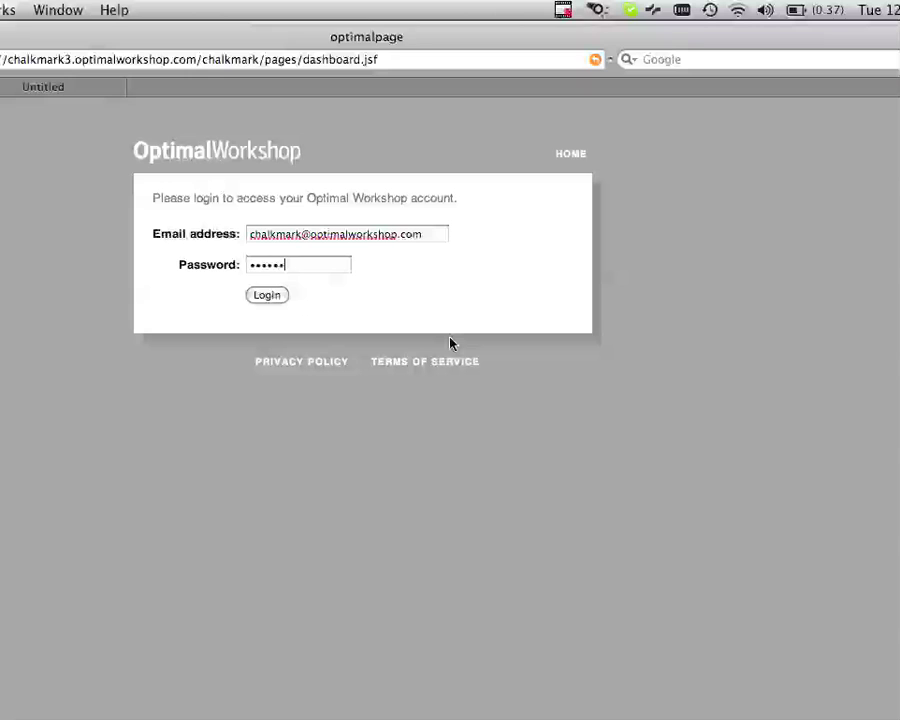
- Log in to the Optimal Workshop account and view the active project's click results for both image tasks
{"action": "left_click", "coordinate": [280, 295]}
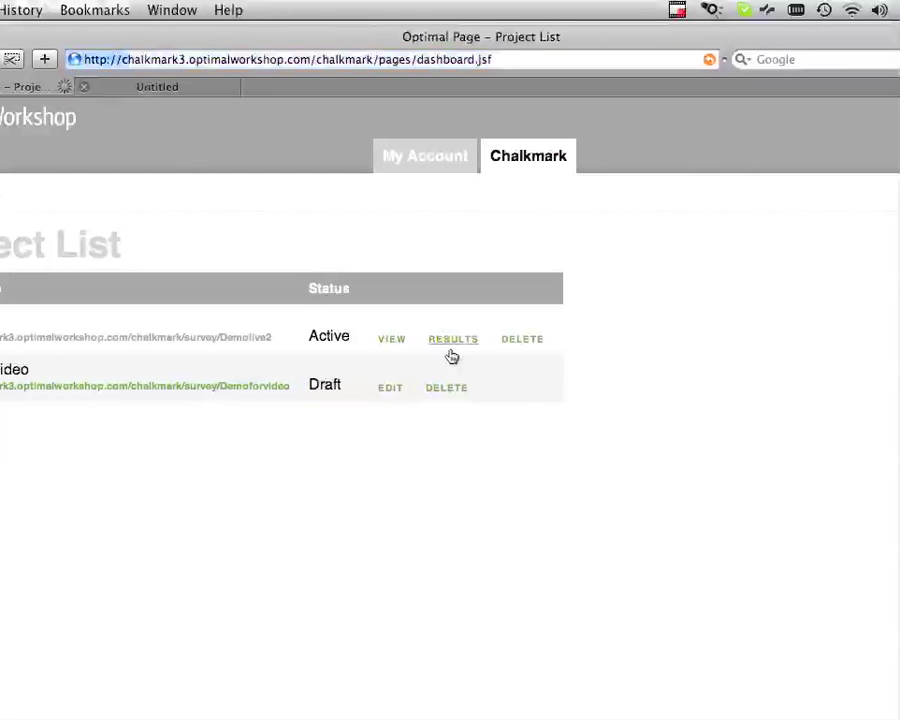
{"action": "left_click", "coordinate": [451, 352]}
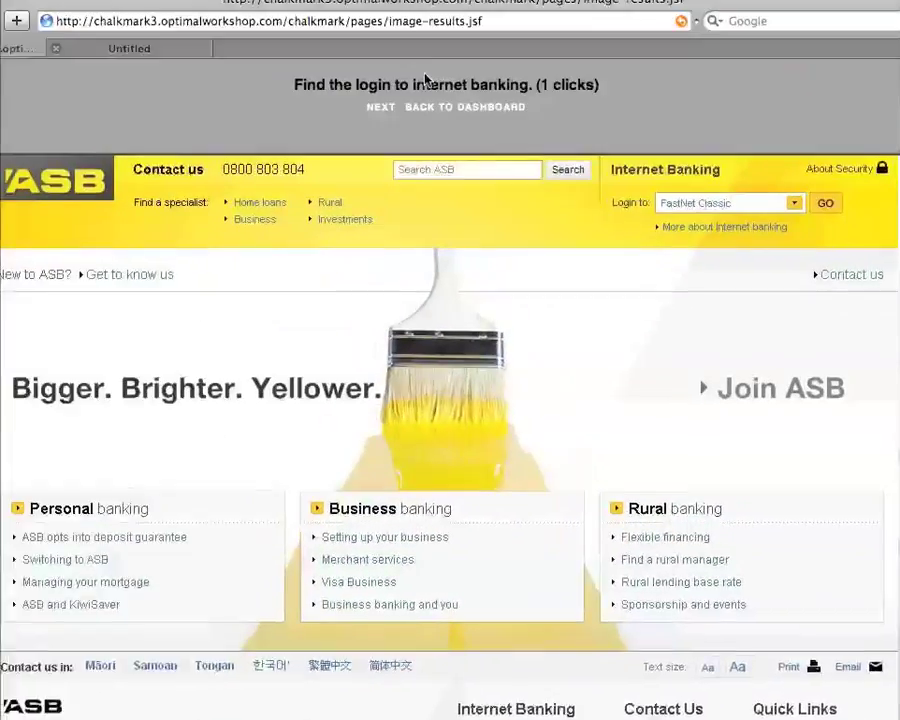
{"action": "left_click", "coordinate": [373, 107]}
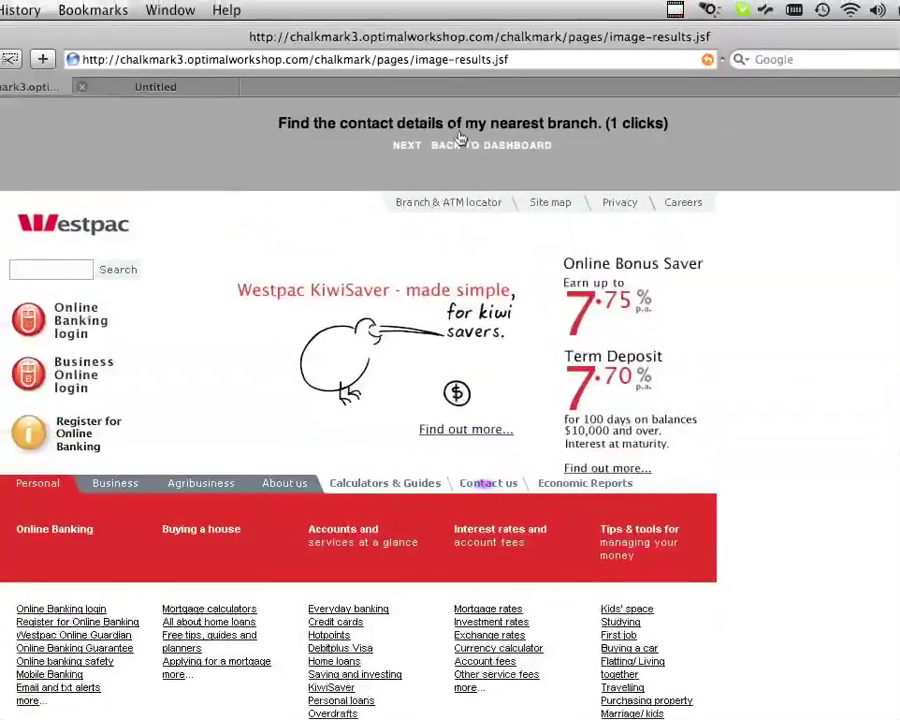
- Return to the Demo live project's details and mark the project finished, accepting the irreversible status change
{"action": "left_click", "coordinate": [431, 23]}
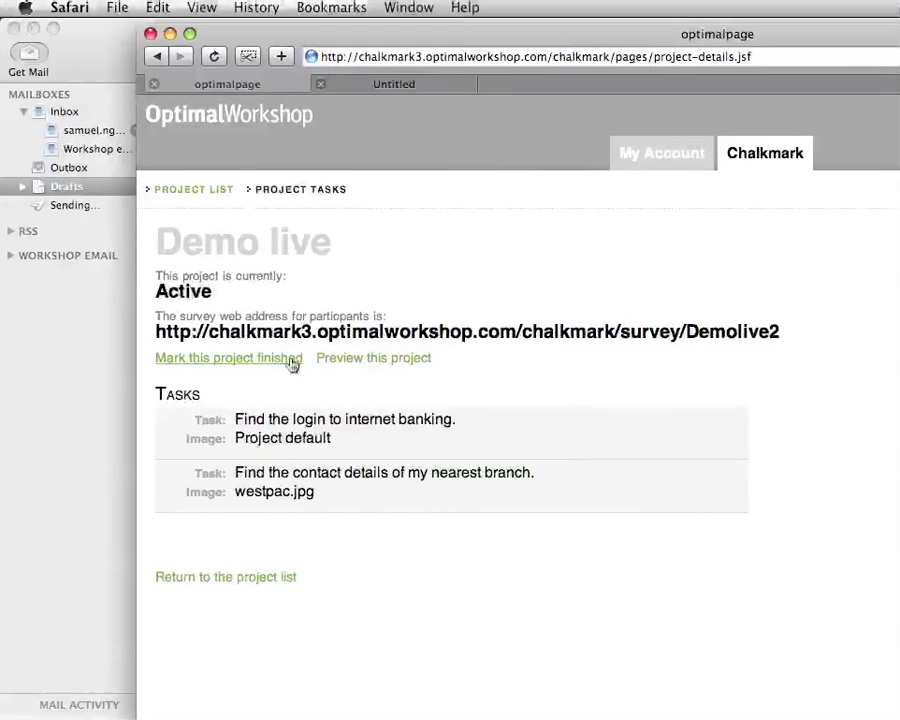
{"action": "left_click", "coordinate": [240, 358]}
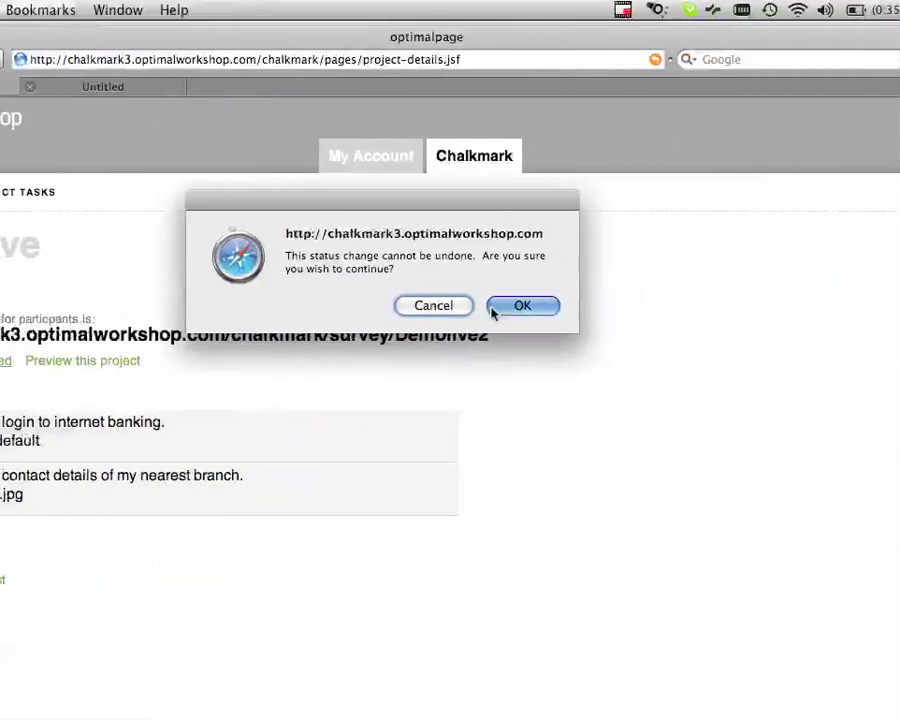
{"action": "left_click", "coordinate": [580, 307]}
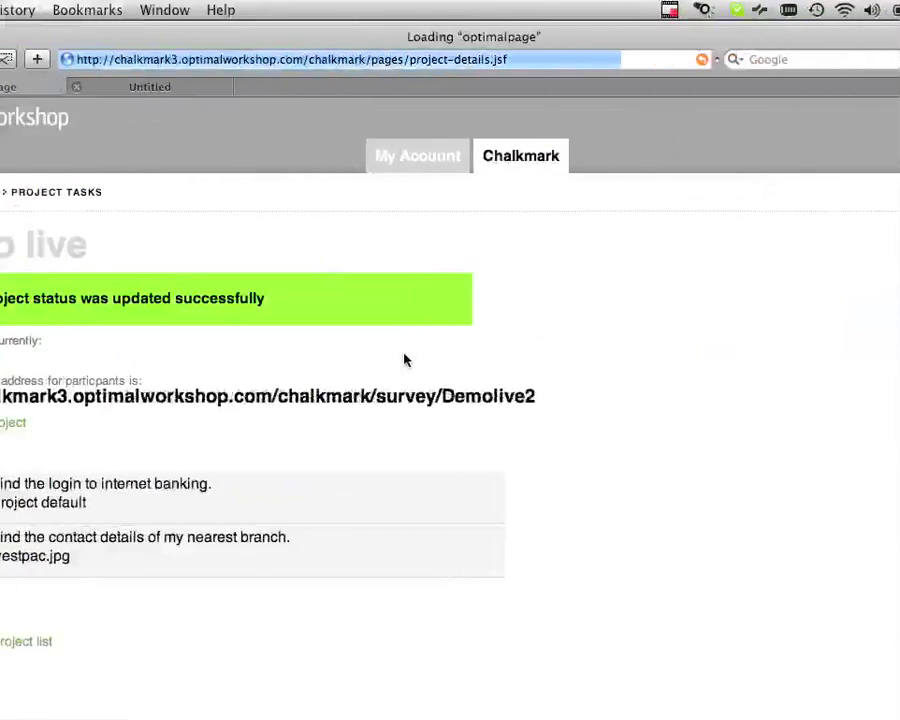